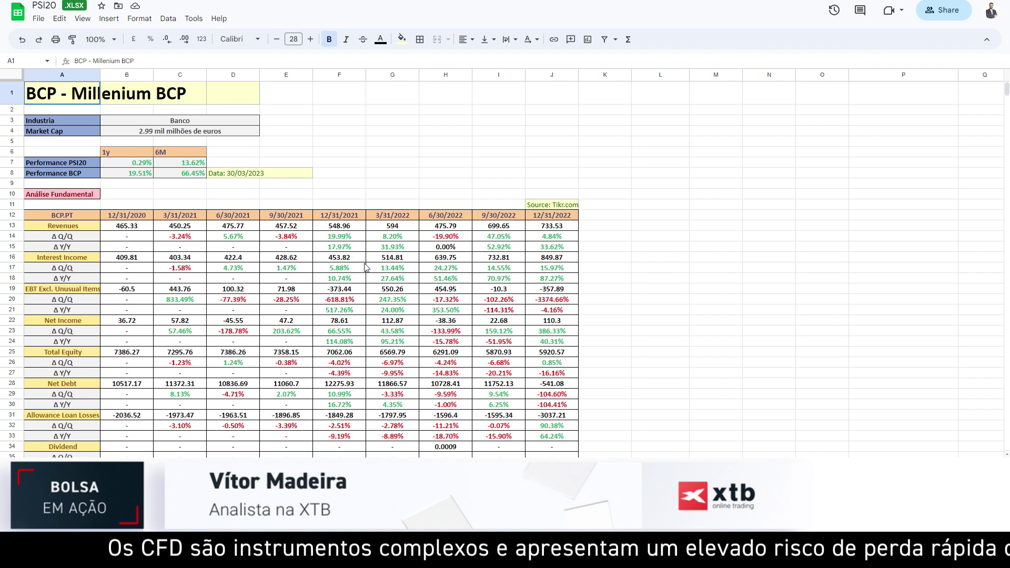
scroll(387, 252, up, 5)
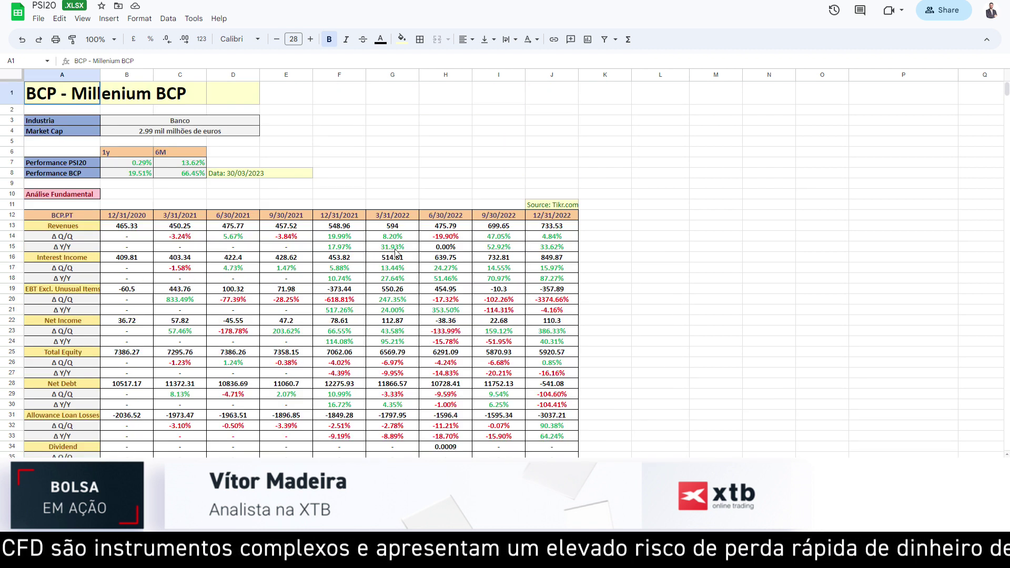
scroll(340, 253, down, 1)
scroll(339, 253, up, 1)
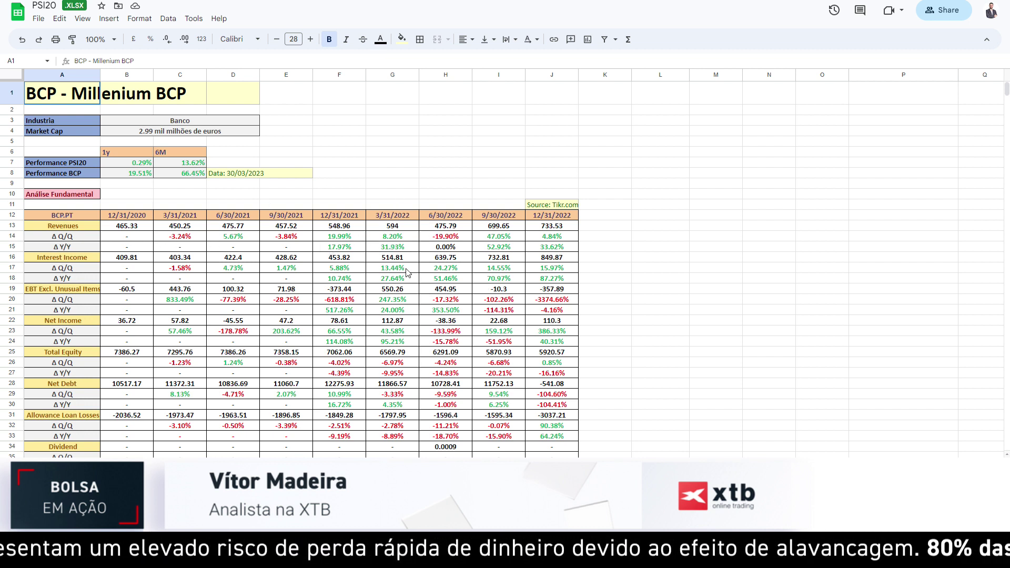
scroll(289, 256, down, 1)
scroll(292, 237, up, 1)
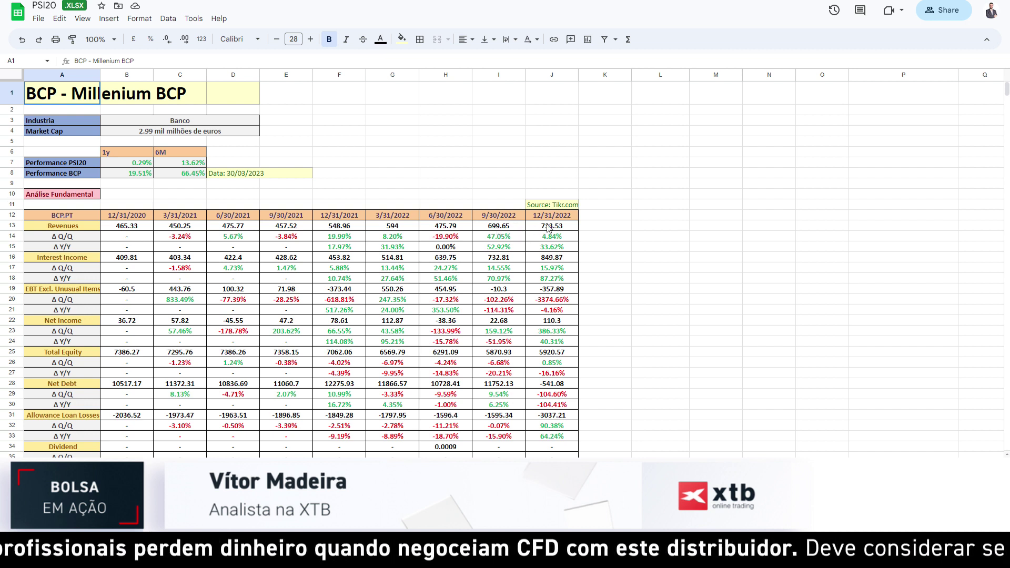
Examine BCP's Revenues and Interest Income with their quarterly and yearly growth for 9/30/2022 and 12/31/2022.
click(499, 230)
click(568, 231)
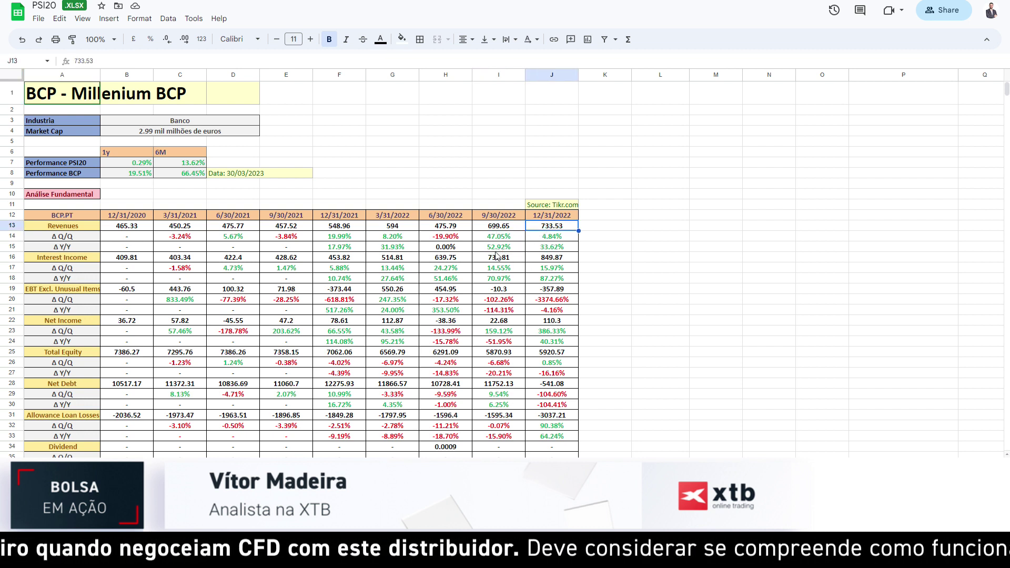
click(495, 250)
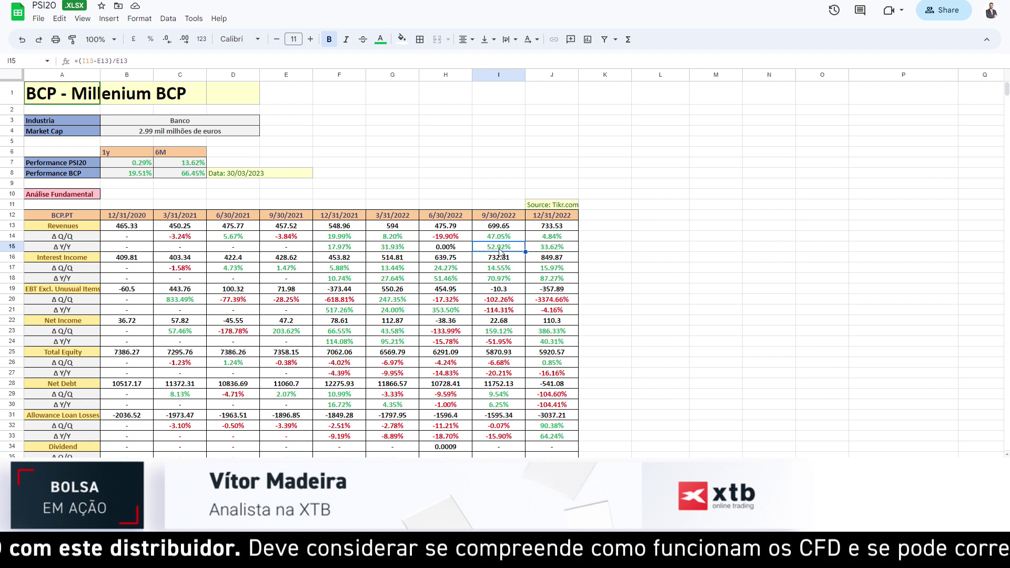
click(547, 250)
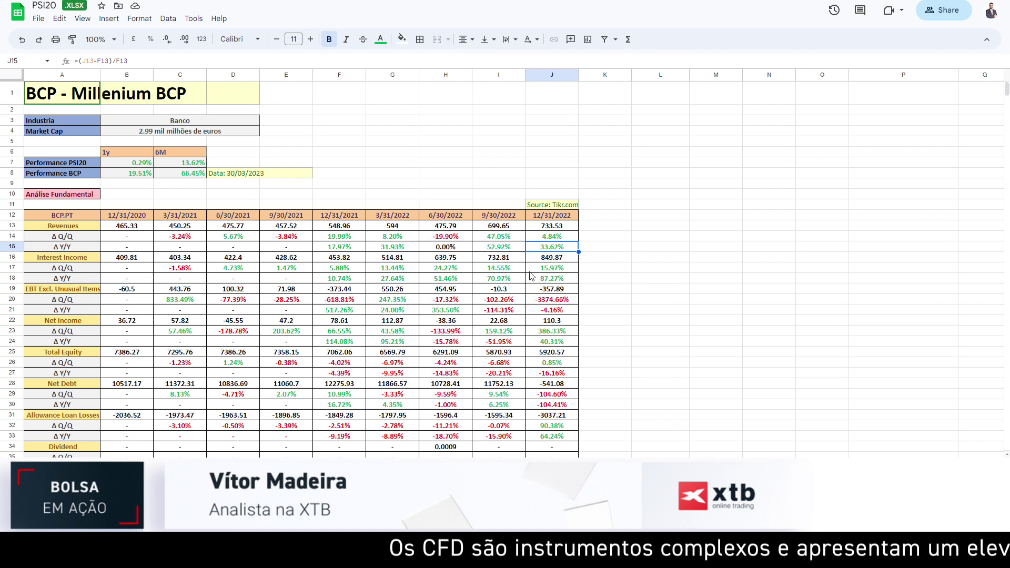
drag(500, 270, 548, 280)
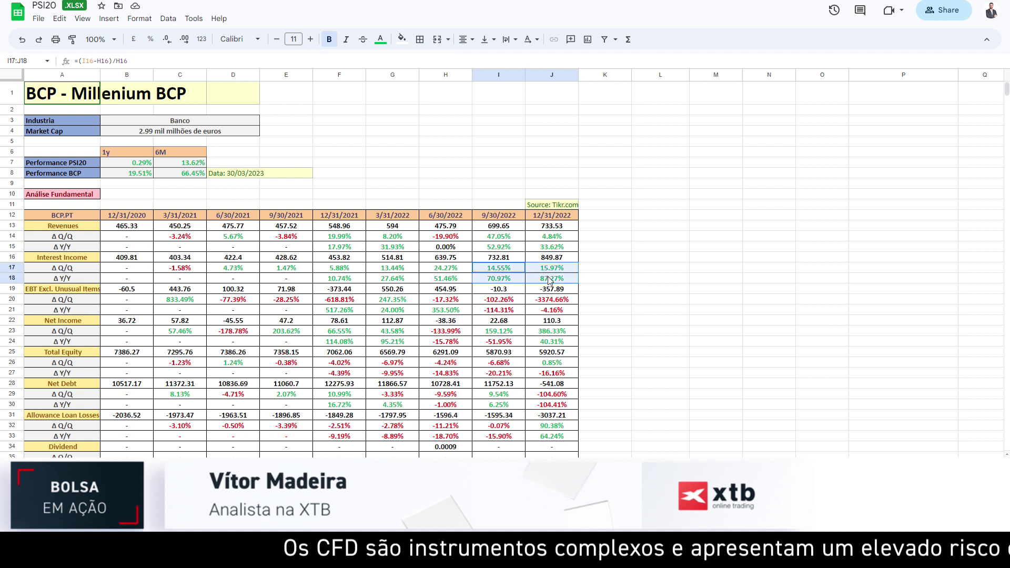
click(629, 262)
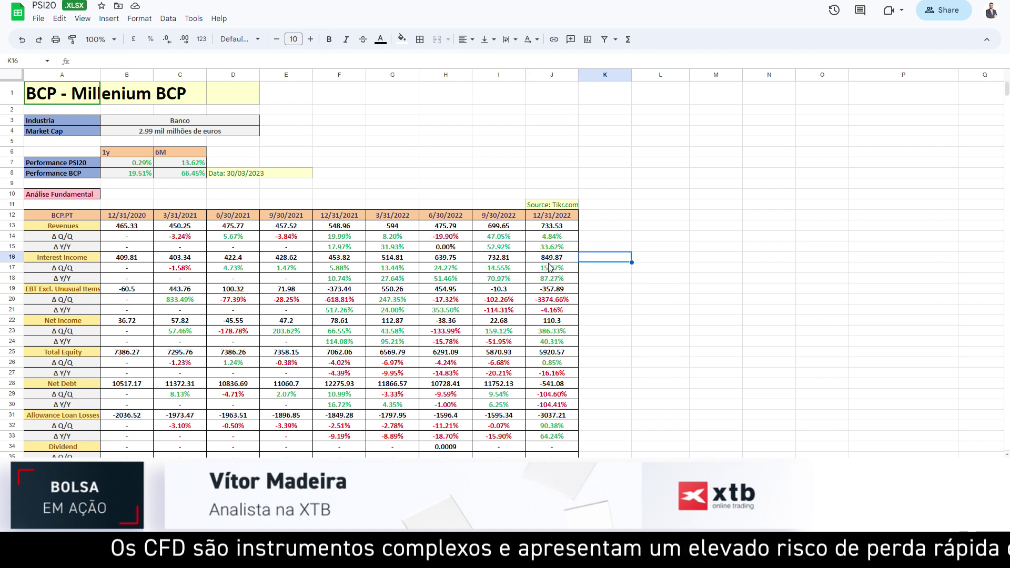
scroll(547, 262, down, 1)
scroll(479, 279, up, 1)
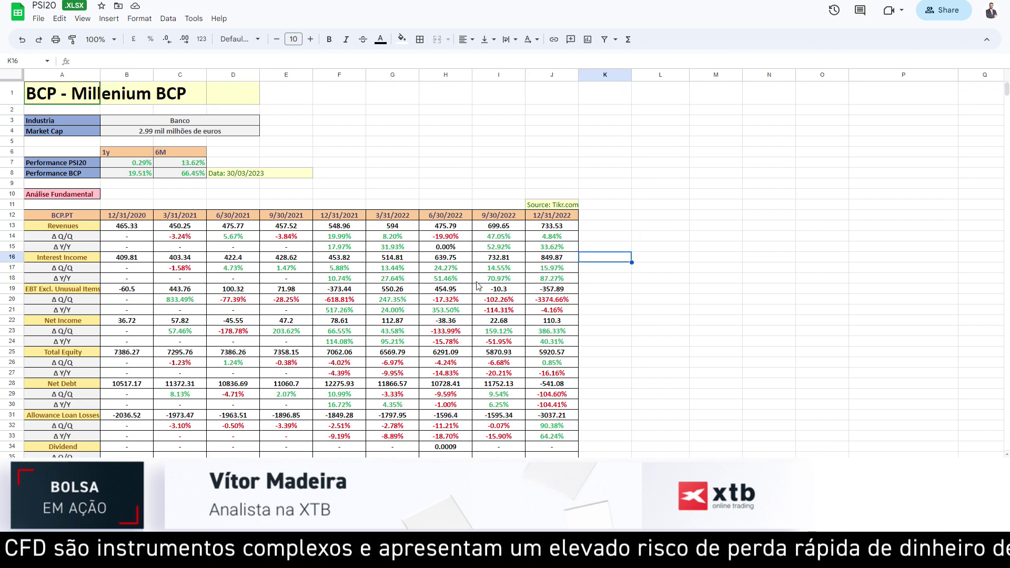
scroll(551, 294, down, 1)
scroll(554, 302, up, 1)
Examine the 12/31/2022 EBT Excl. Unusual Items and Net Income figures, including Net Income's yearly and quarterly changes.
click(552, 289)
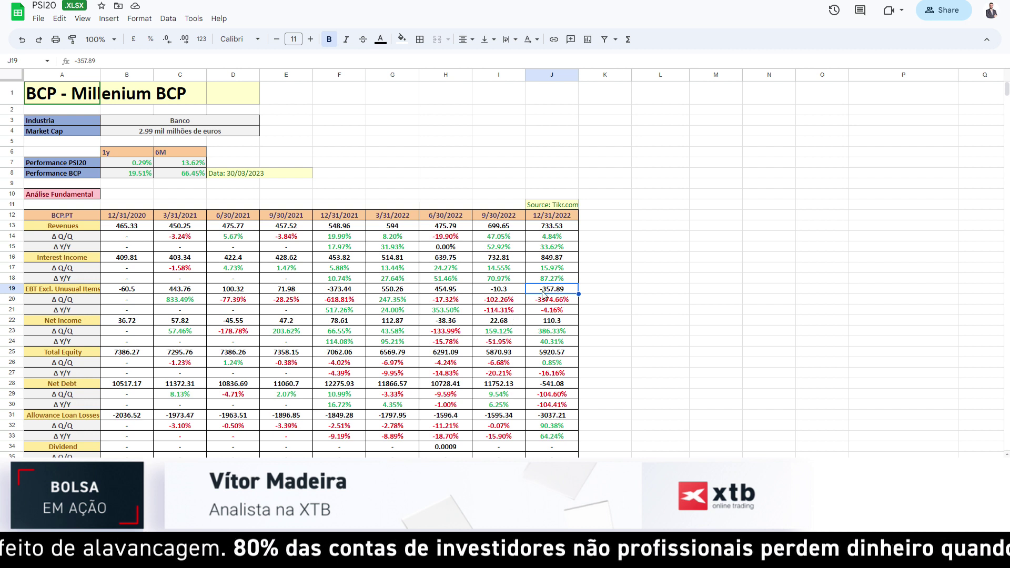
scroll(487, 338, down, 1)
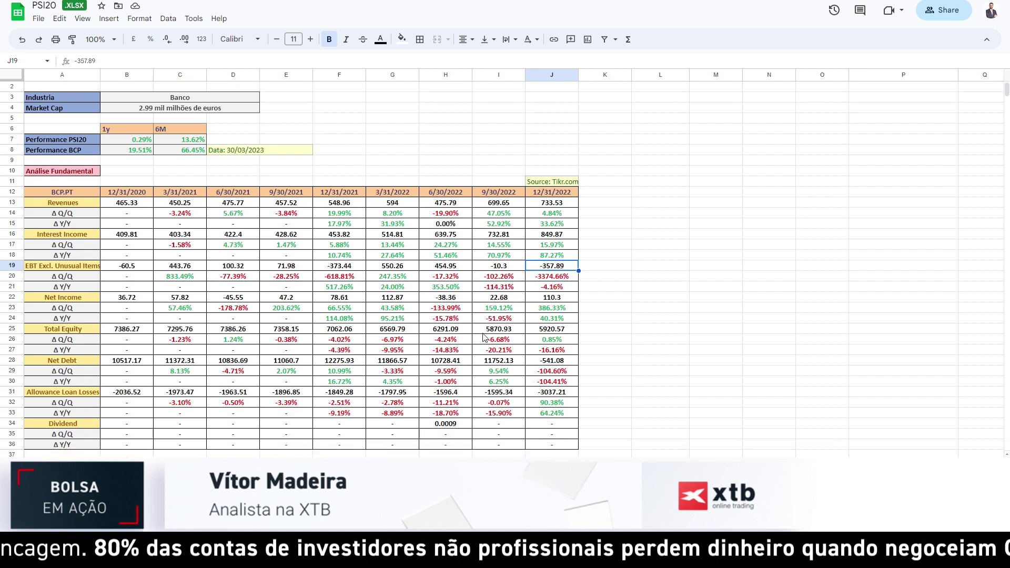
click(556, 300)
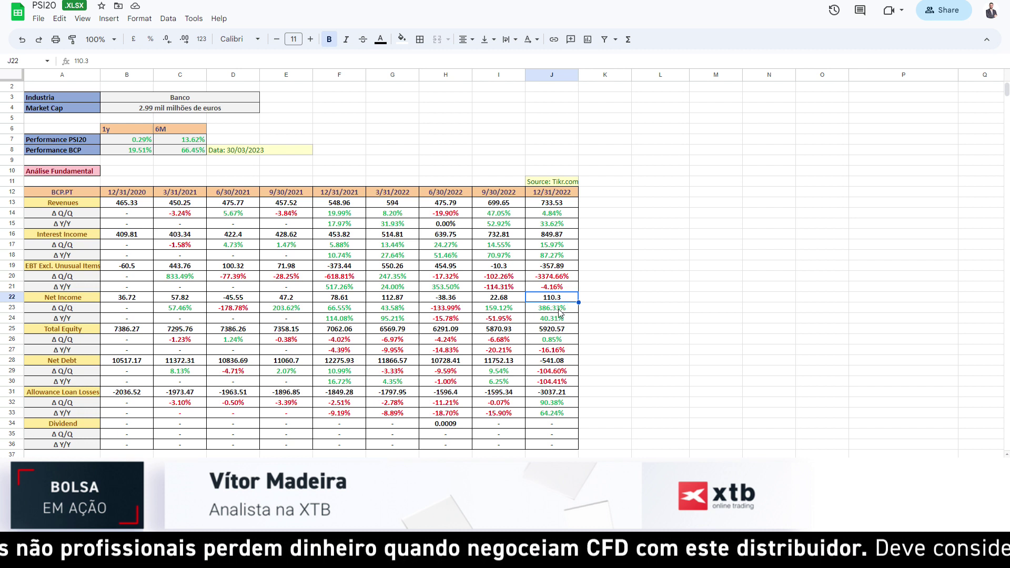
click(555, 321)
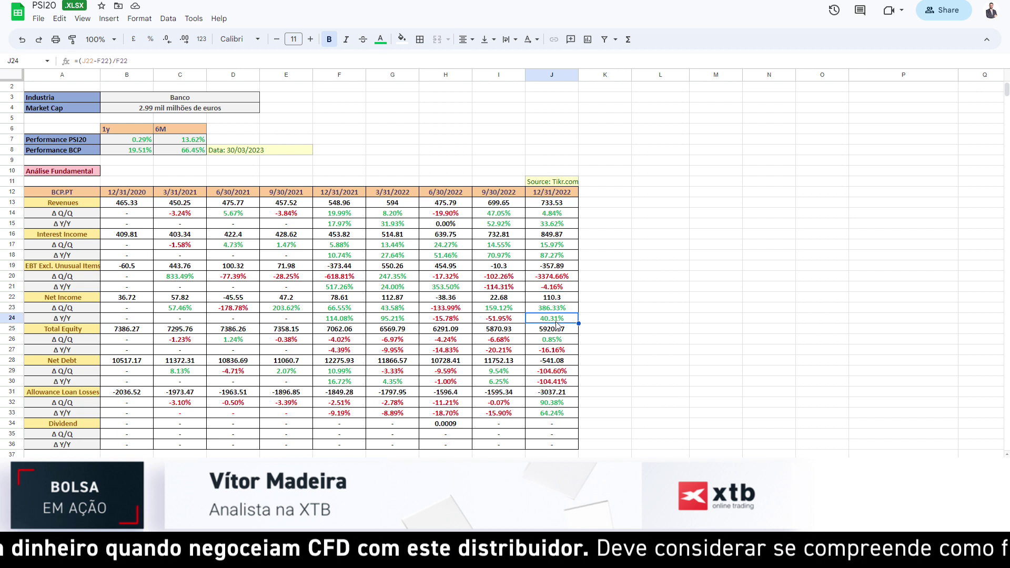
click(559, 311)
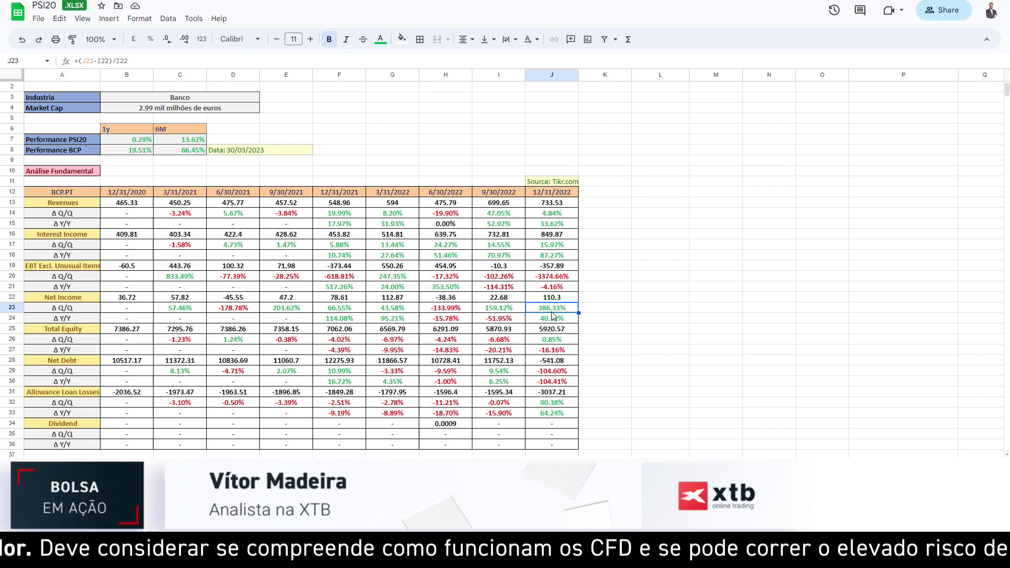
Compare BCP's Total Equity changes and its Net Debt between 9/30/2022 and 12/31/2022.
scroll(550, 316, down, 1)
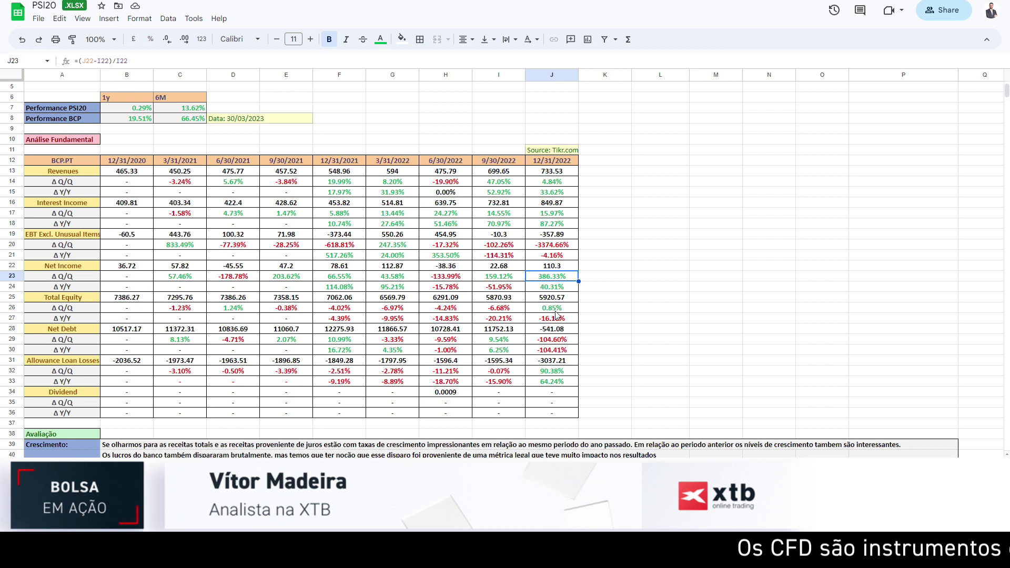
drag(418, 305, 536, 312)
click(689, 301)
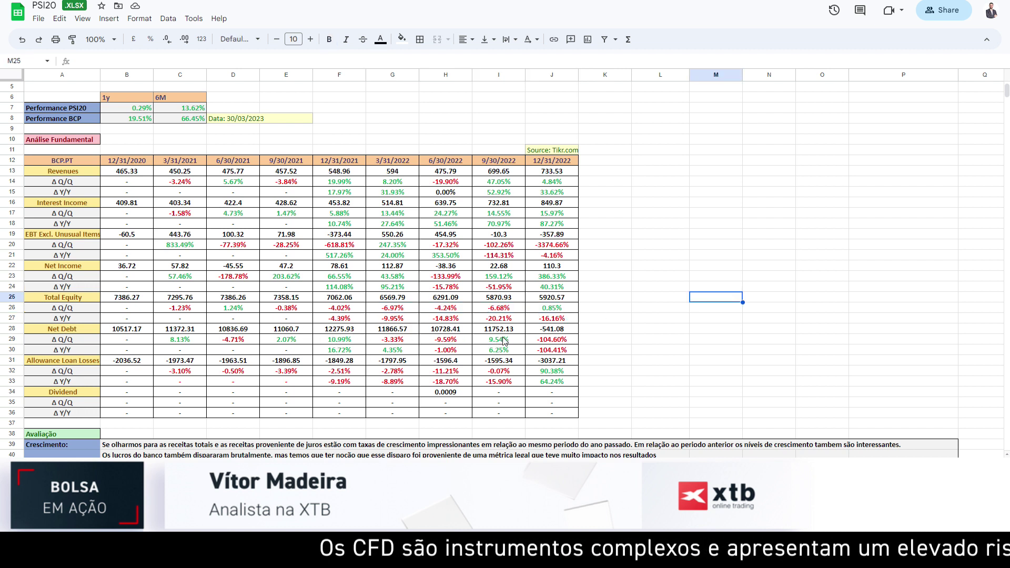
drag(499, 332, 547, 334)
click(662, 321)
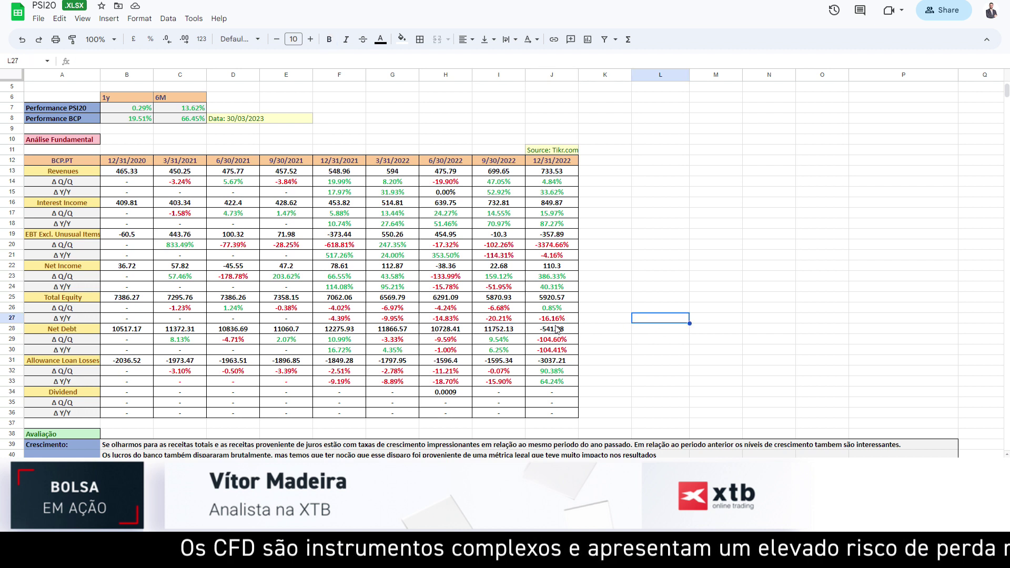
drag(495, 332, 562, 330)
click(649, 320)
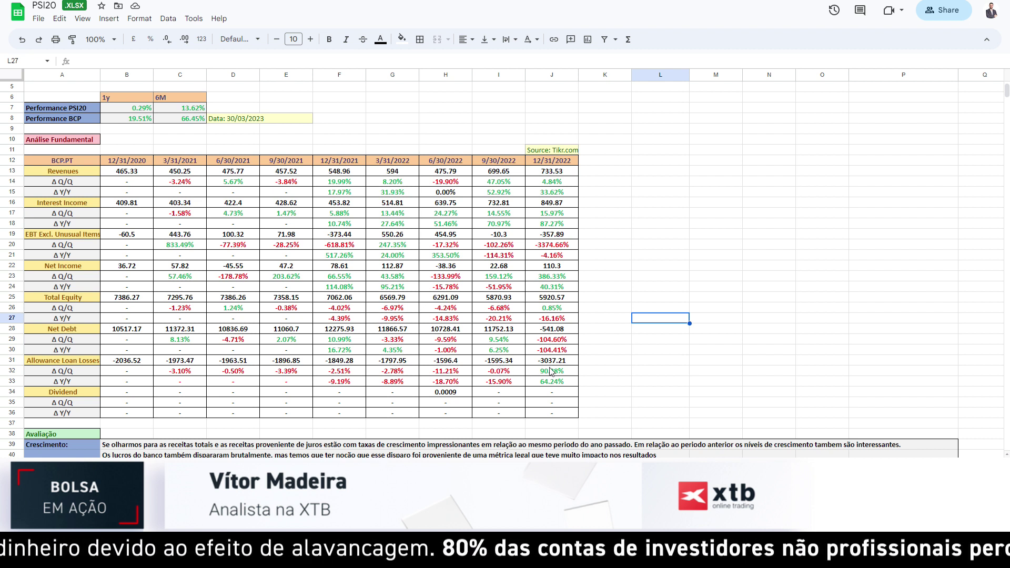
Examine the Allowance Loan Losses for the last two quarters and their growth rates, down to the Avaliação notes.
drag(497, 363, 559, 364)
click(671, 311)
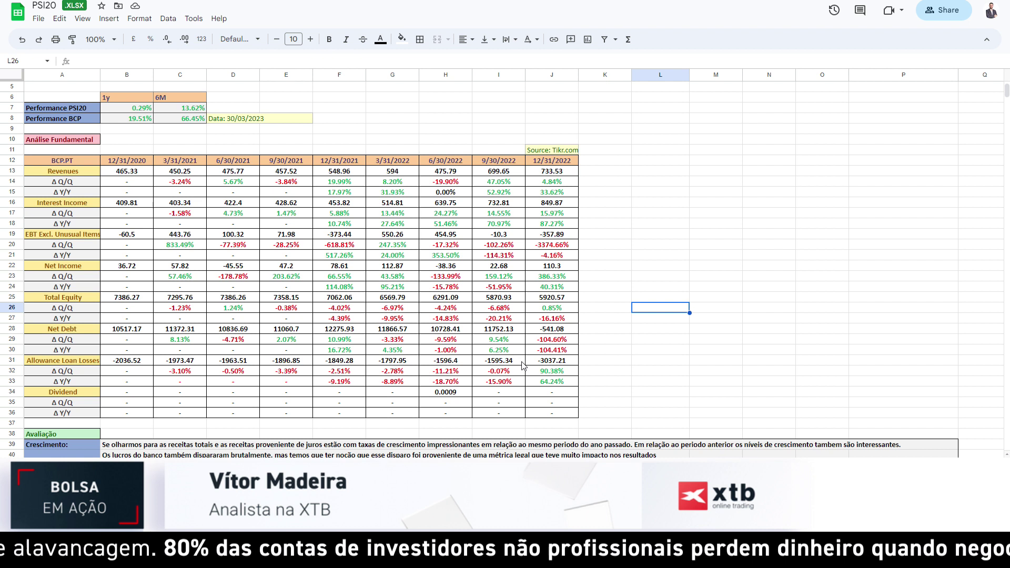
click(556, 385)
click(556, 362)
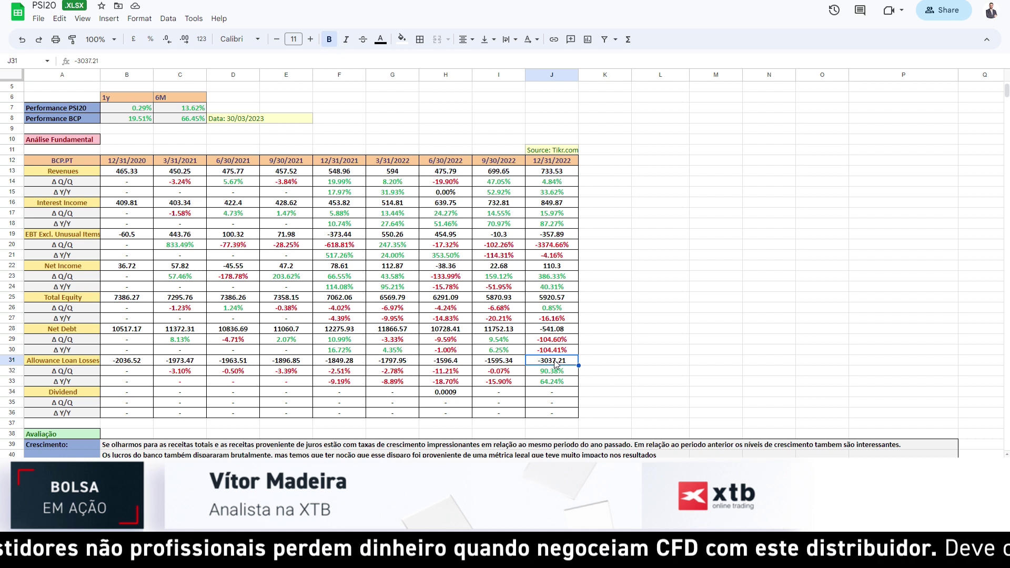
click(557, 378)
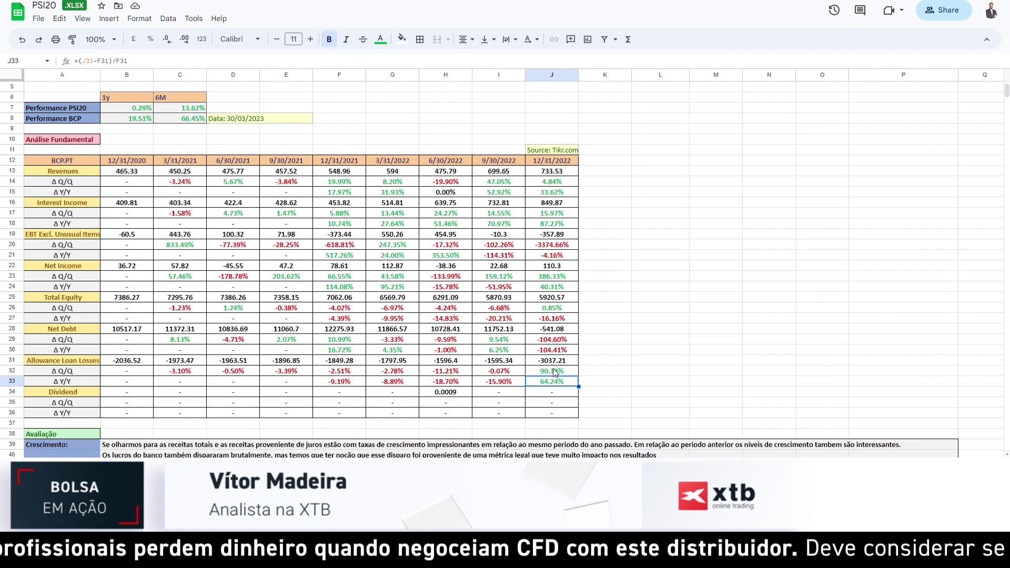
click(558, 372)
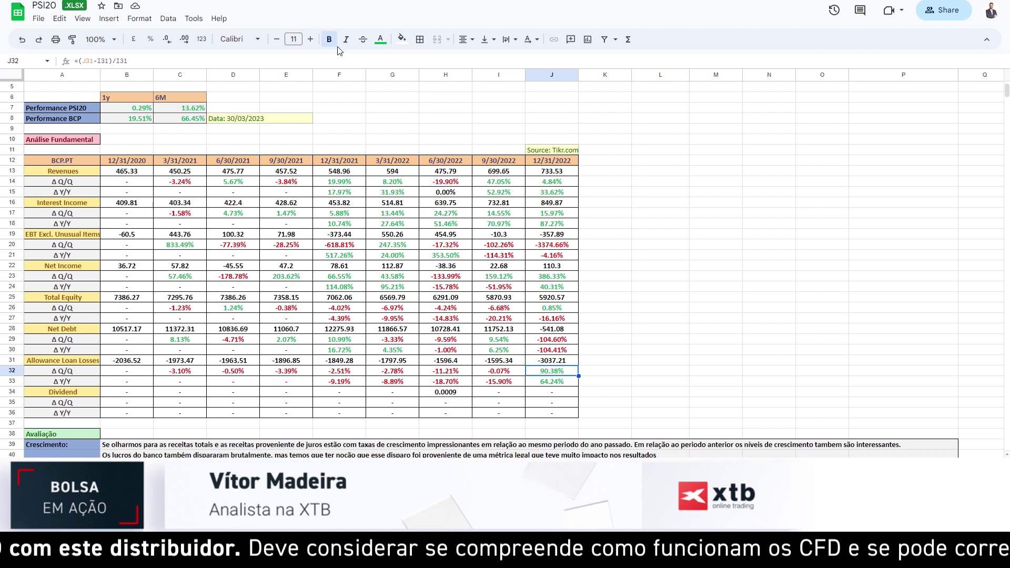
scroll(381, 123, up, 2)
scroll(381, 124, down, 3)
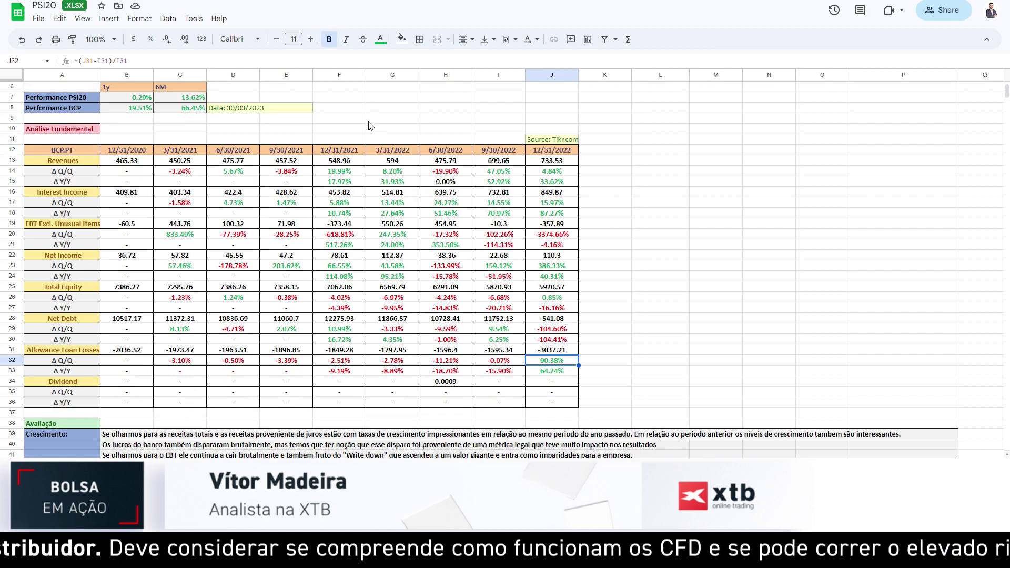
scroll(275, 188, down, 1)
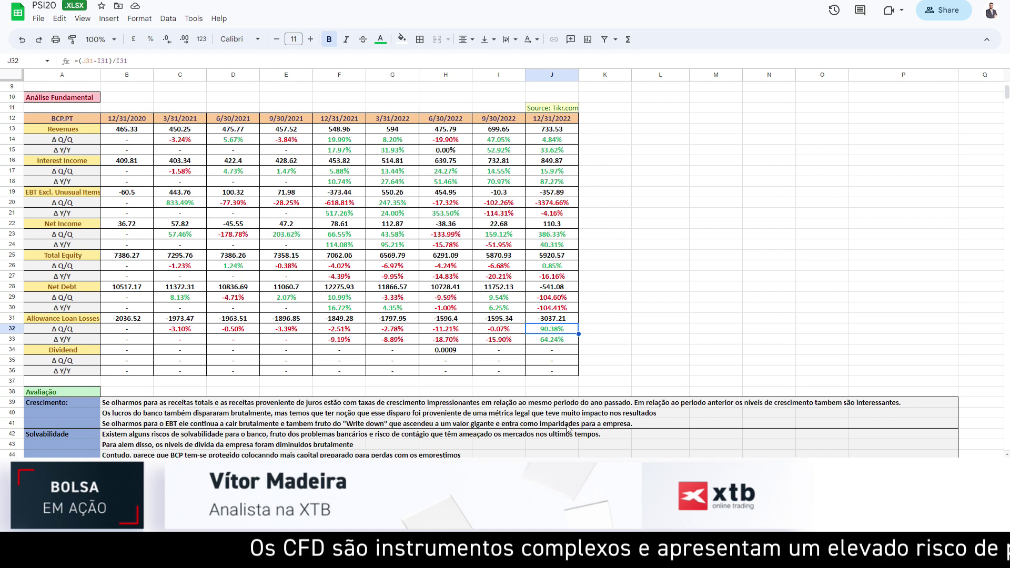
Switch to BCP's detailed financials in TIKR Terminal and show quarterly figures from 12/31/20 to 12/31/22.
click(289, 1)
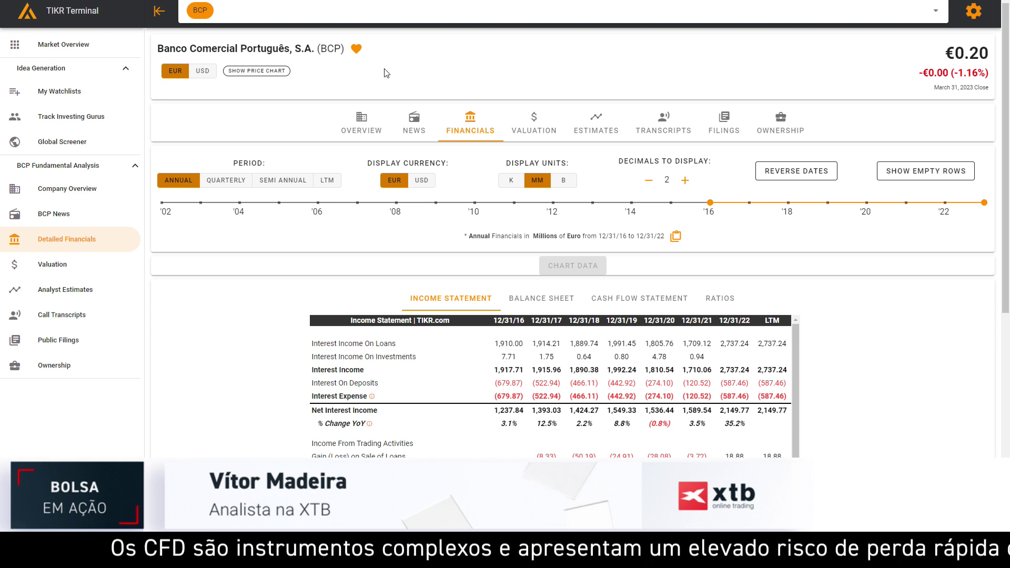
click(226, 182)
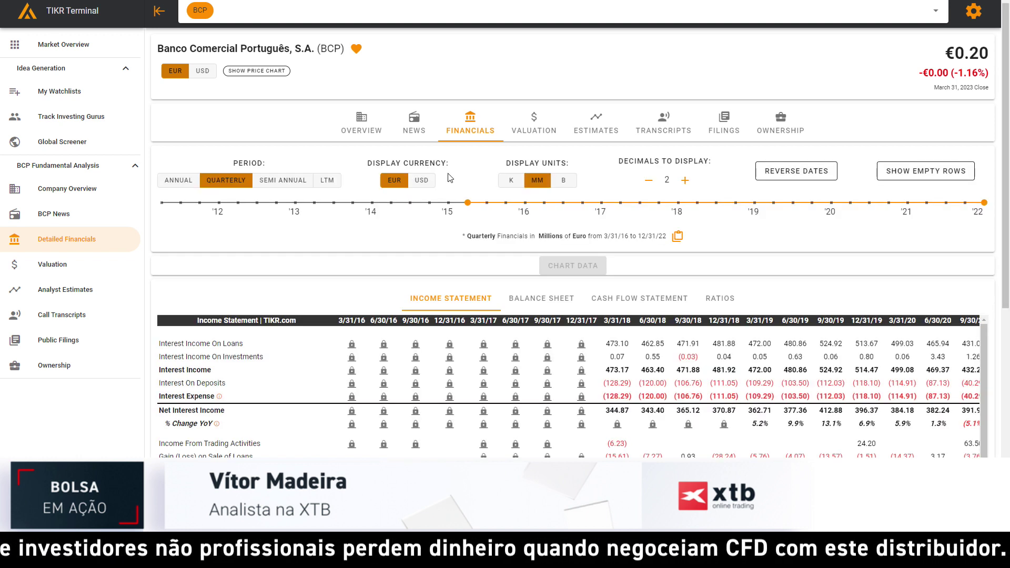
drag(467, 203, 830, 208)
scroll(681, 289, down, 2)
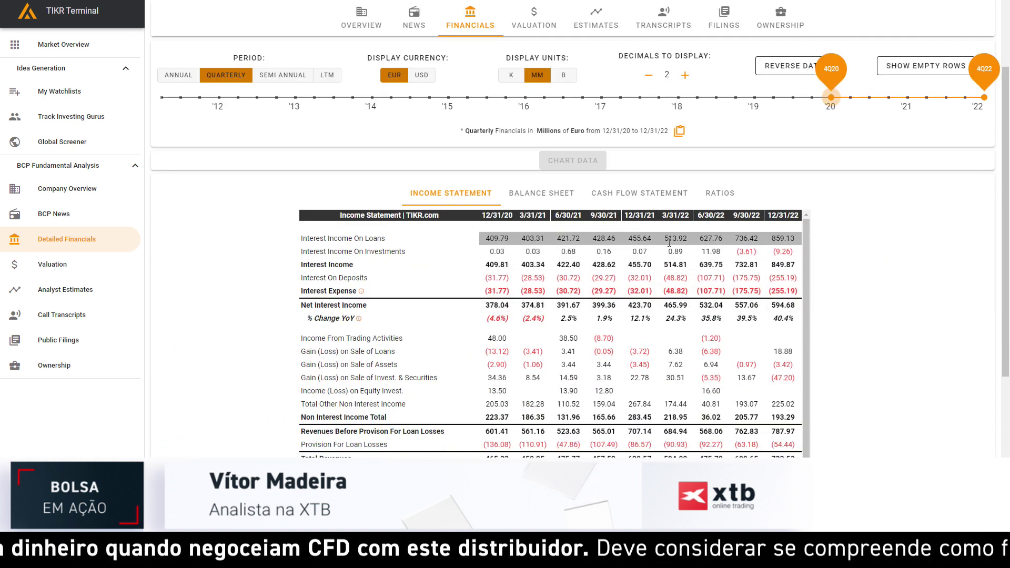
Chart the Interest Income On Loans and Total Revenues rows of BCP's quarterly income statement.
drag(555, 237, 794, 240)
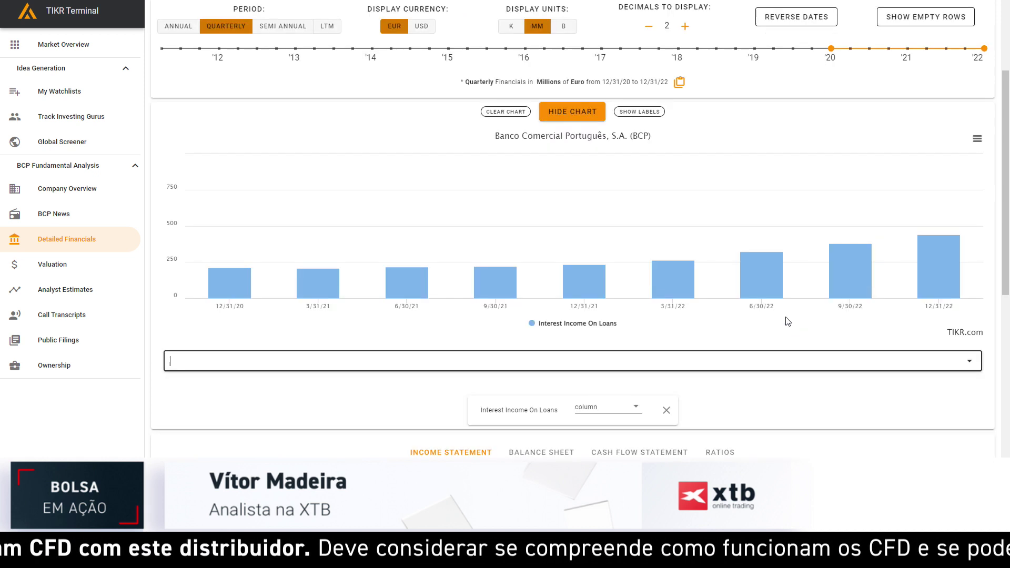
scroll(681, 337, down, 5)
scroll(681, 336, up, 1)
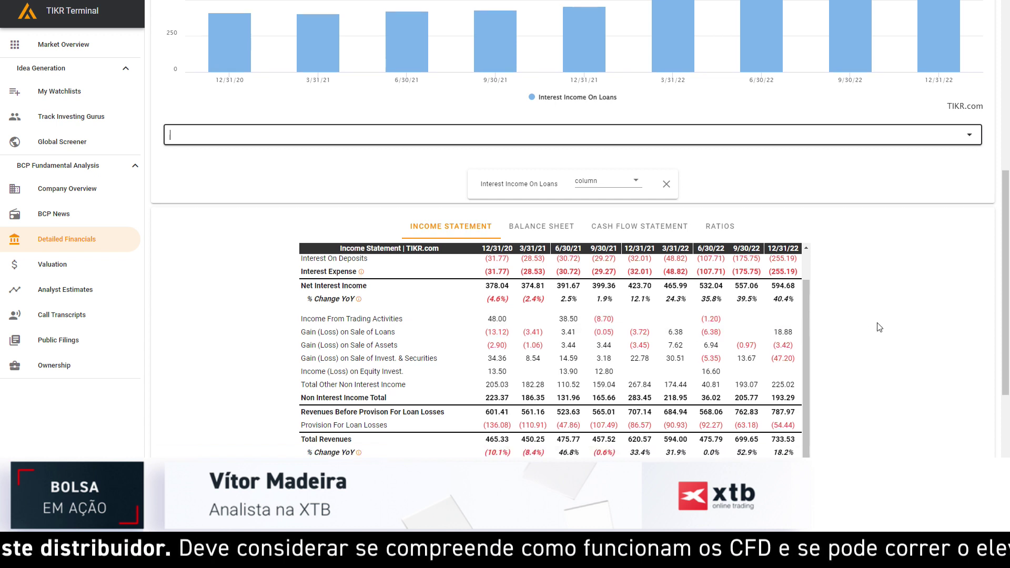
scroll(879, 323, down, 1)
scroll(807, 310, down, 1)
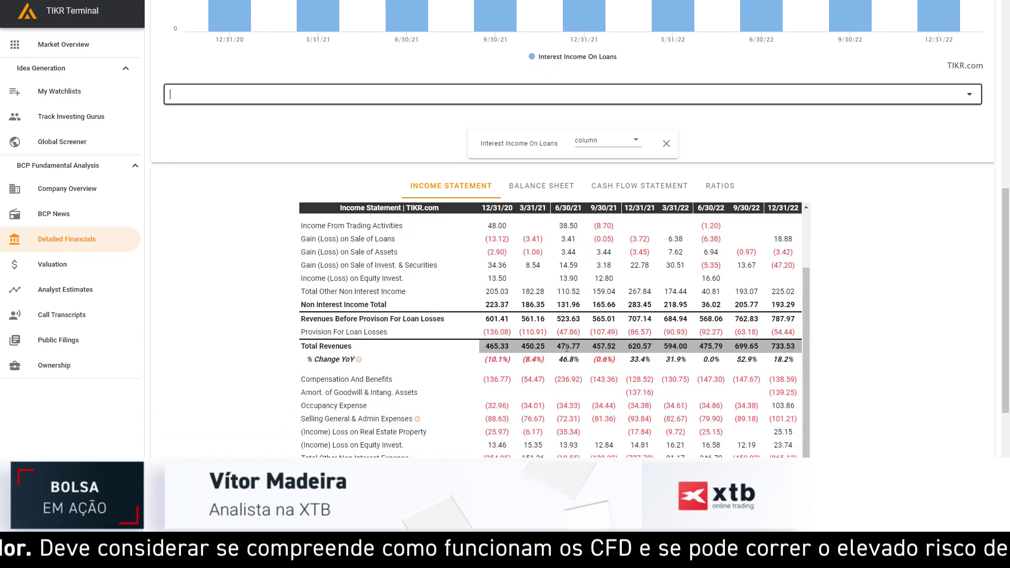
drag(770, 346, 796, 346)
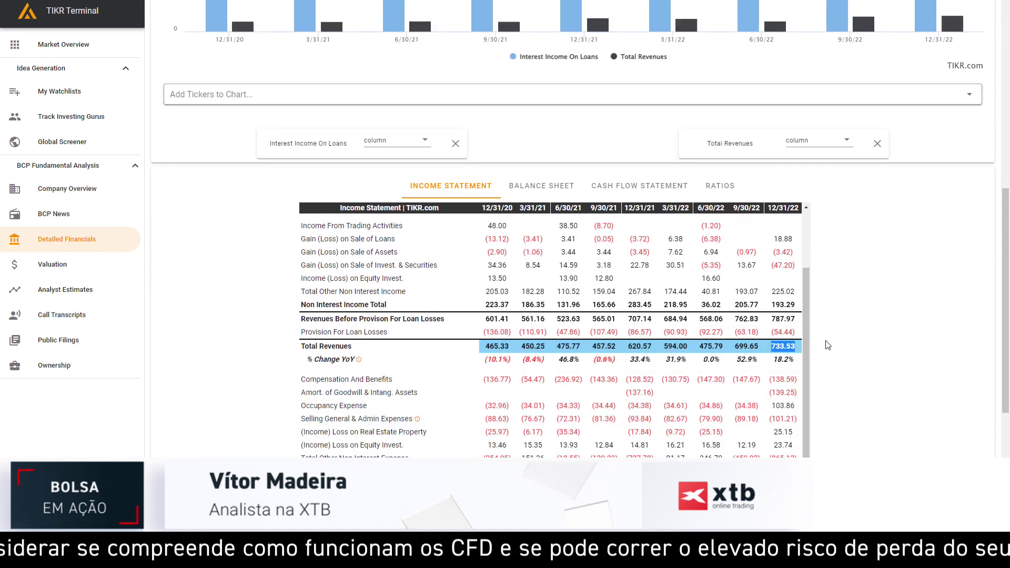
Add the EBT Excl. Unusual Items row of the income statement to the chart.
scroll(827, 342, down, 1)
scroll(495, 319, down, 2)
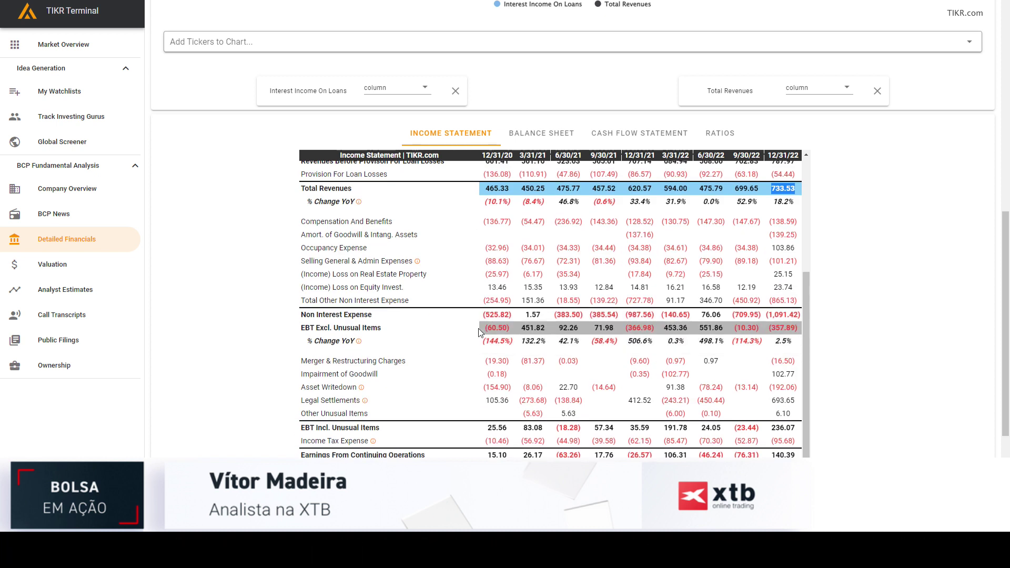
scroll(489, 324, down, 2)
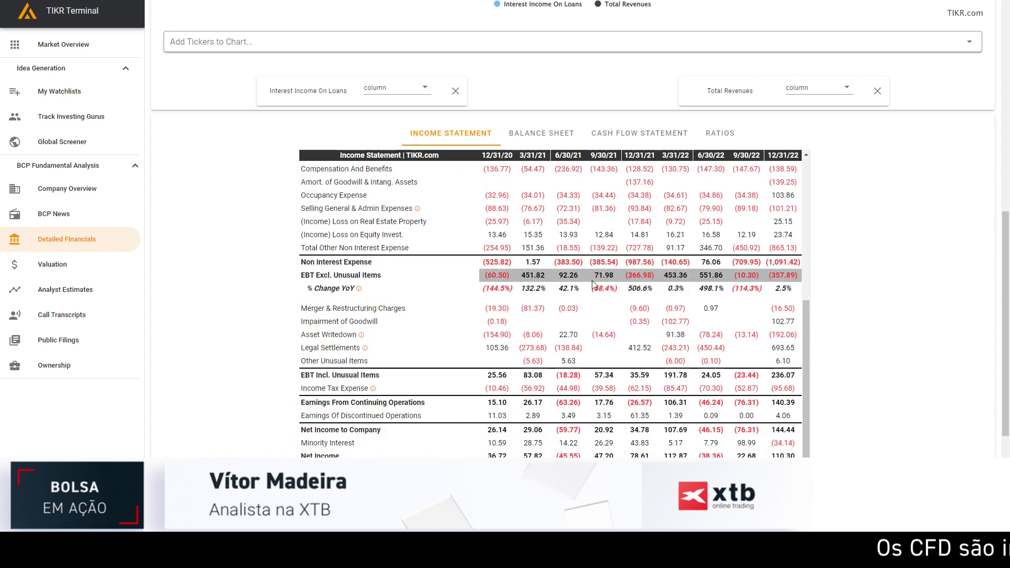
drag(767, 273, 799, 275)
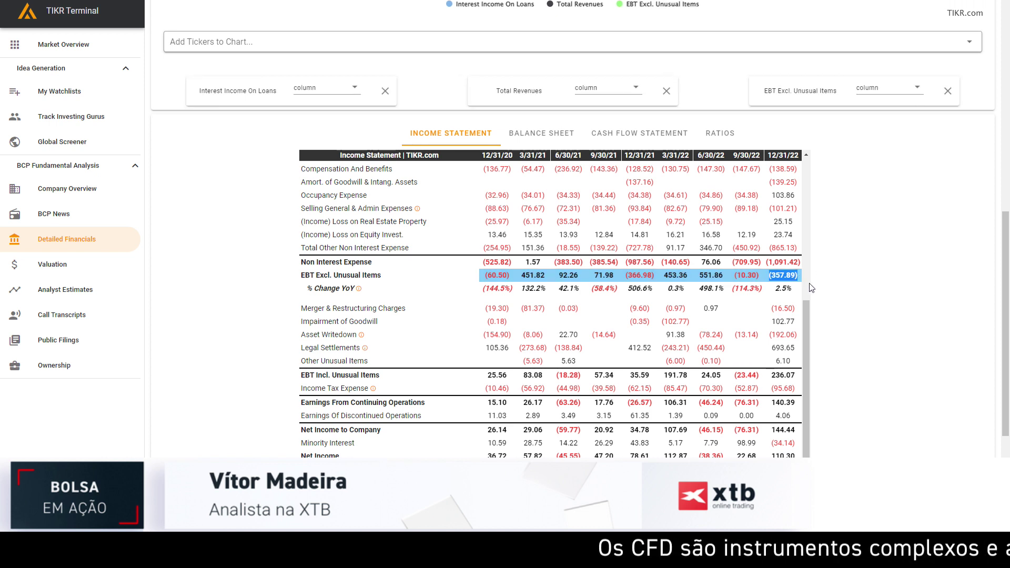